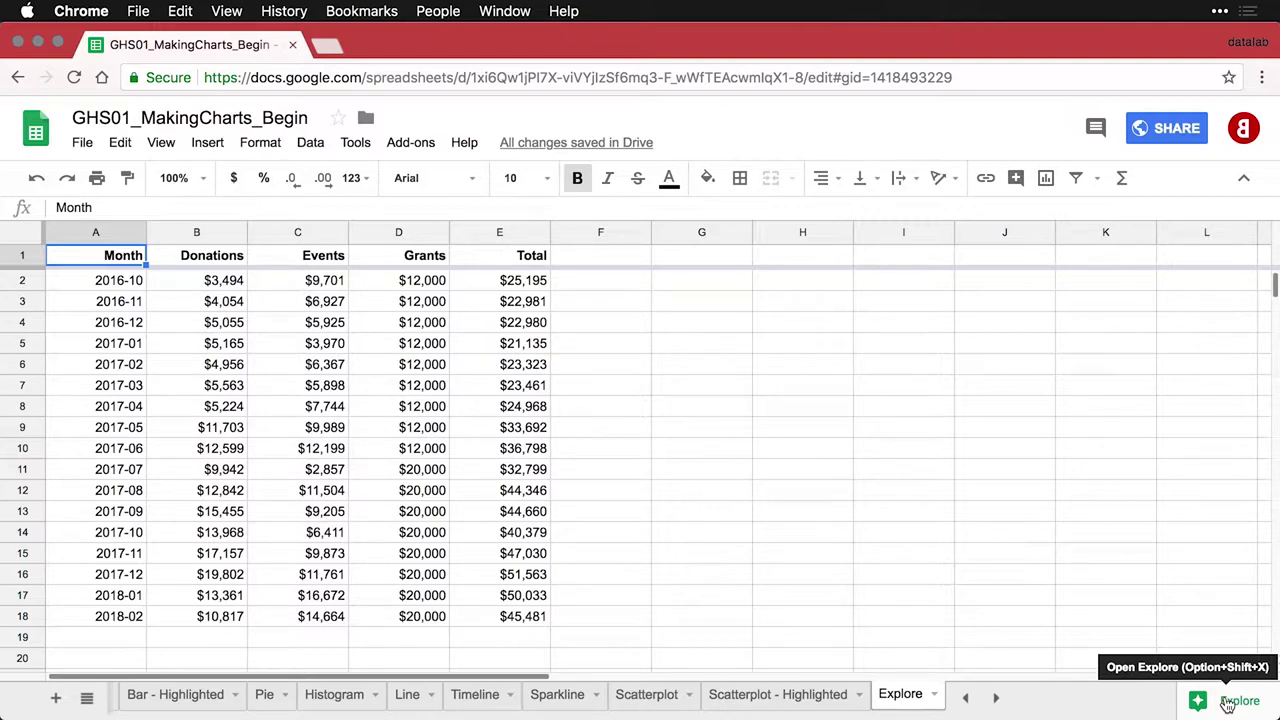
- Check Explore's Events–Donations correlation as a 0.505 coefficient, then return to the suggestions
left_click(1227, 705)
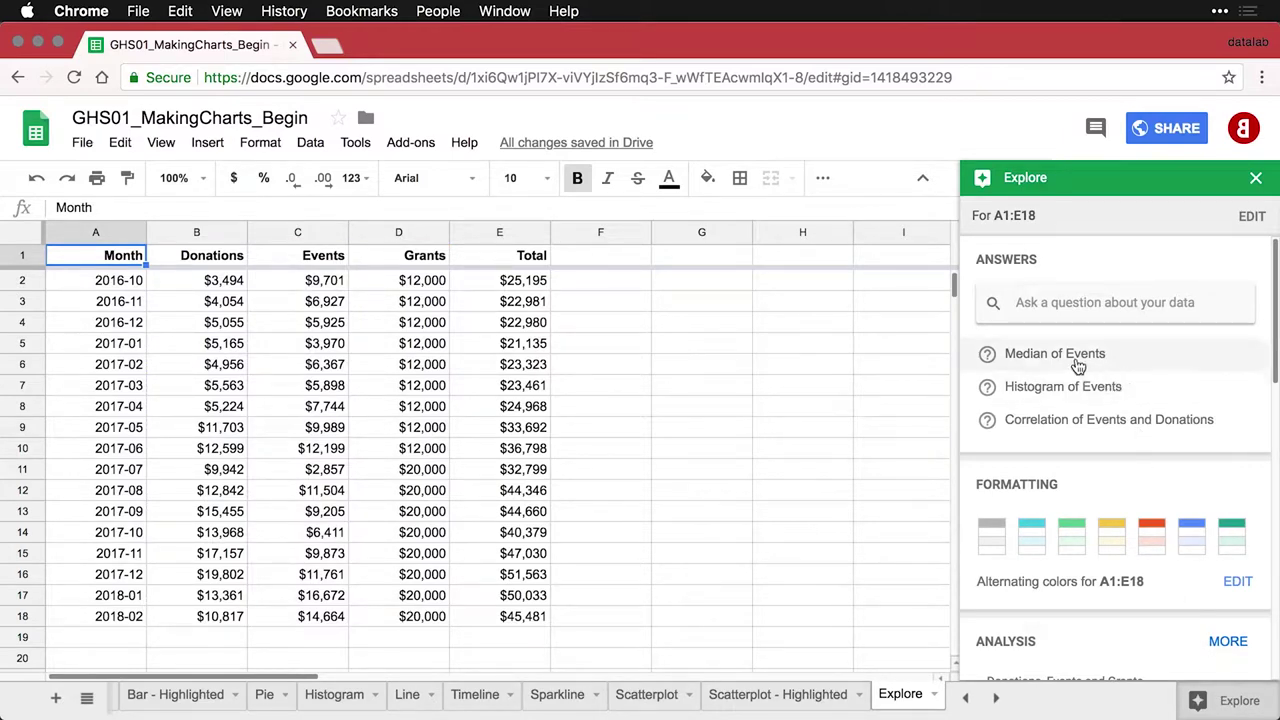
left_click(1068, 425)
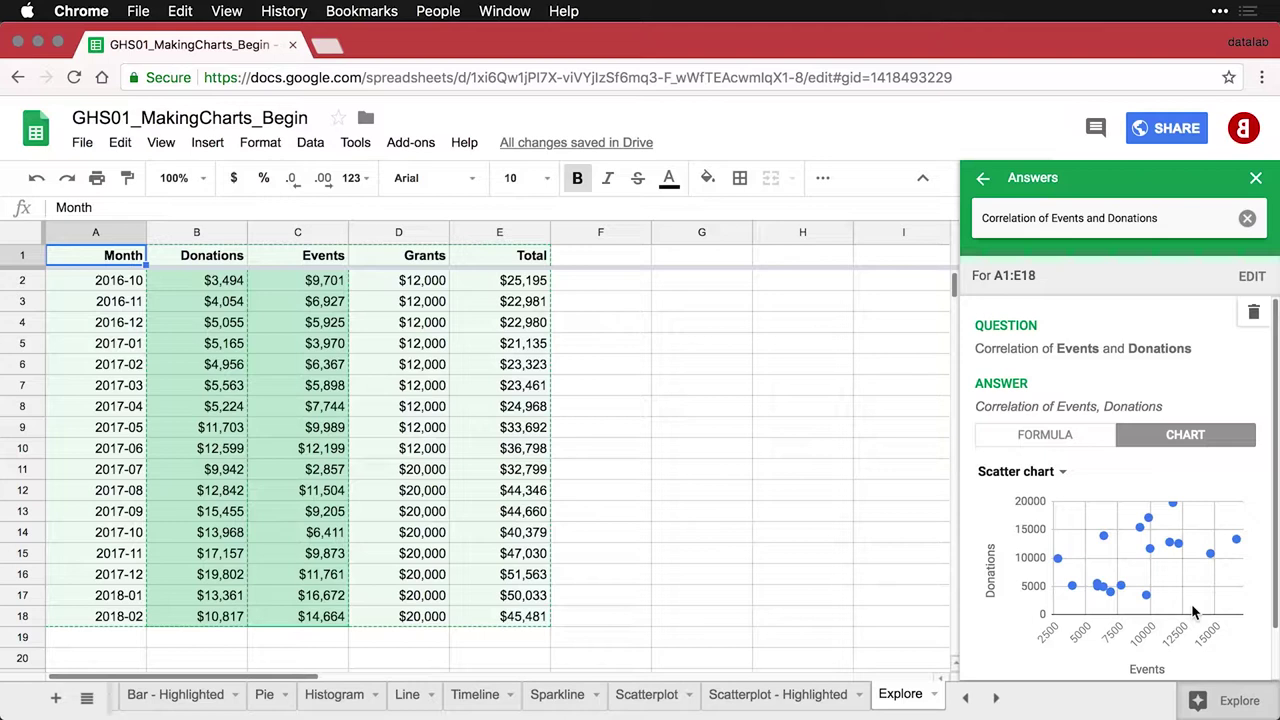
left_click(1060, 438)
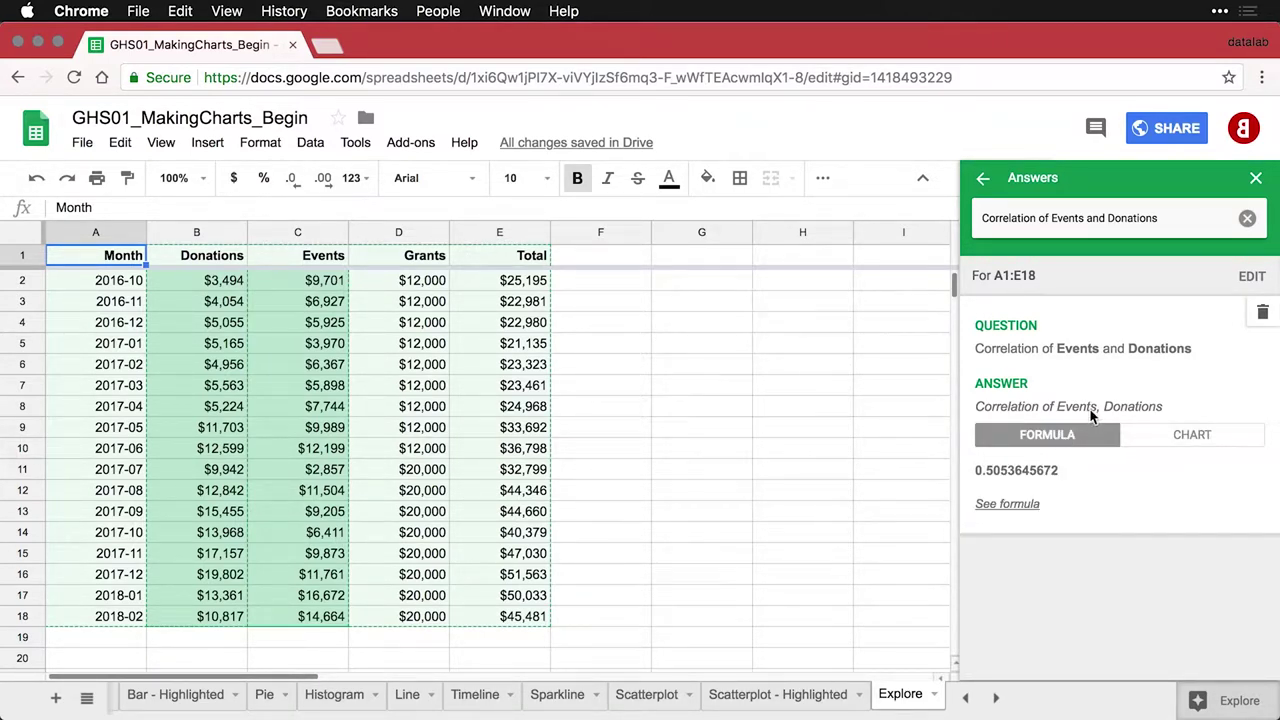
left_click(982, 177)
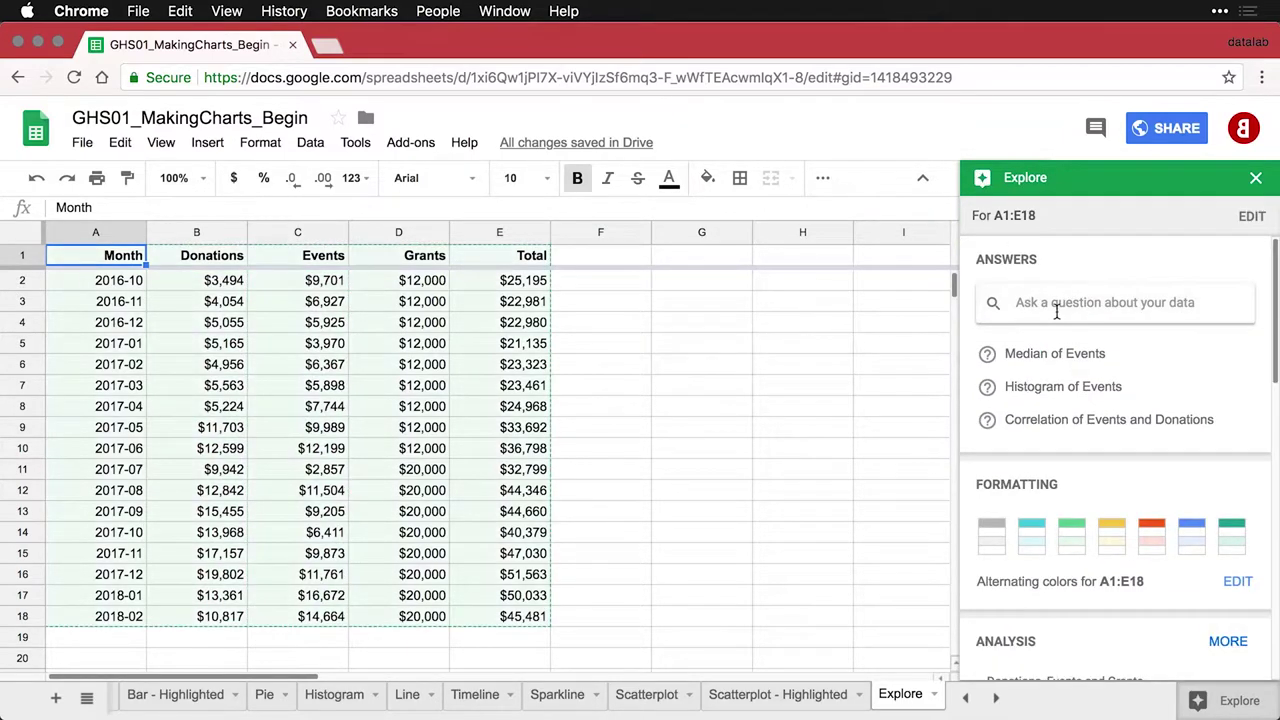
- Apply green alternating row colours to A1:E18 and browse Explore's monthly Donations, Events and Grants analysis
left_click(1073, 538)
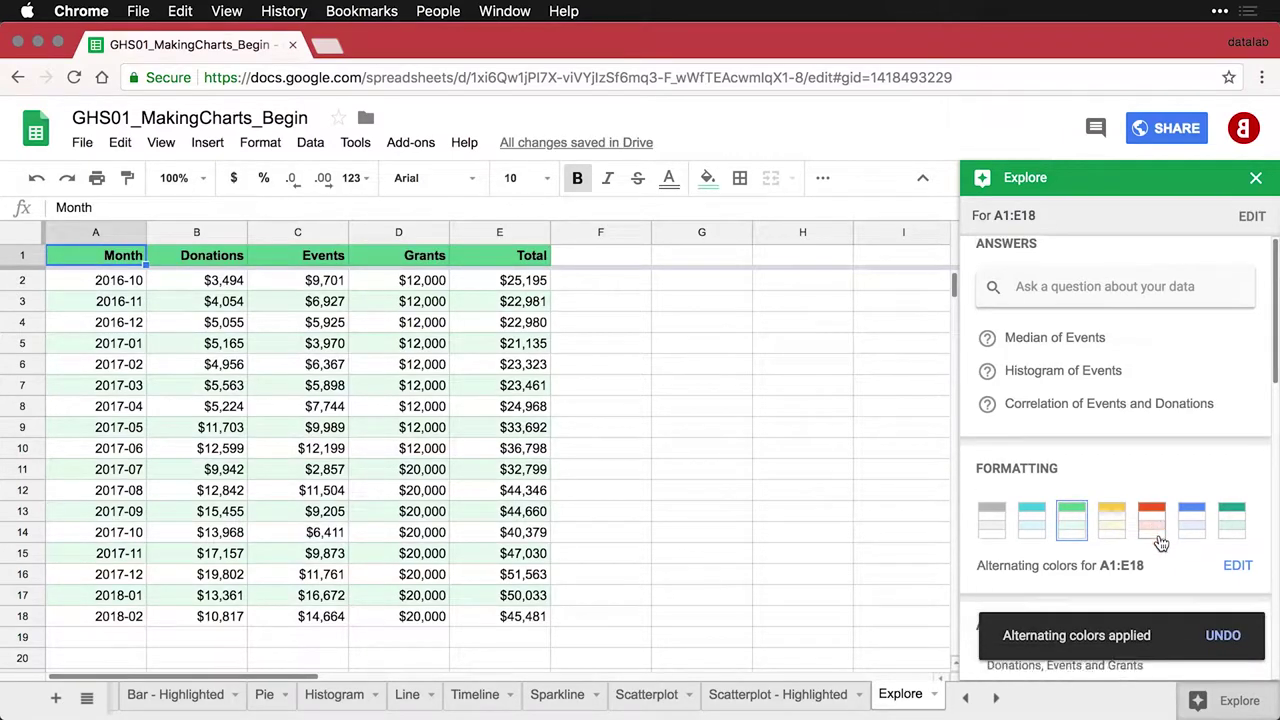
scroll(1120, 540, "down", 3)
scroll(1159, 535, "down", 2)
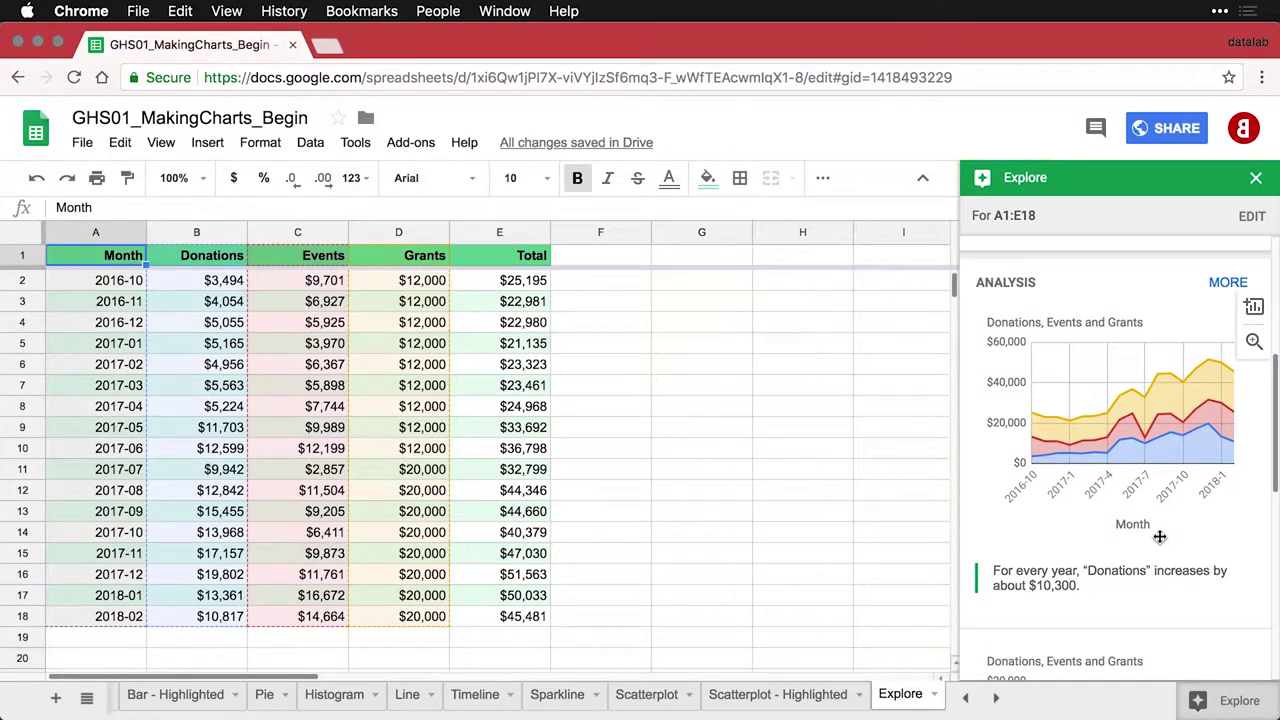
scroll(1159, 537, "down", 5)
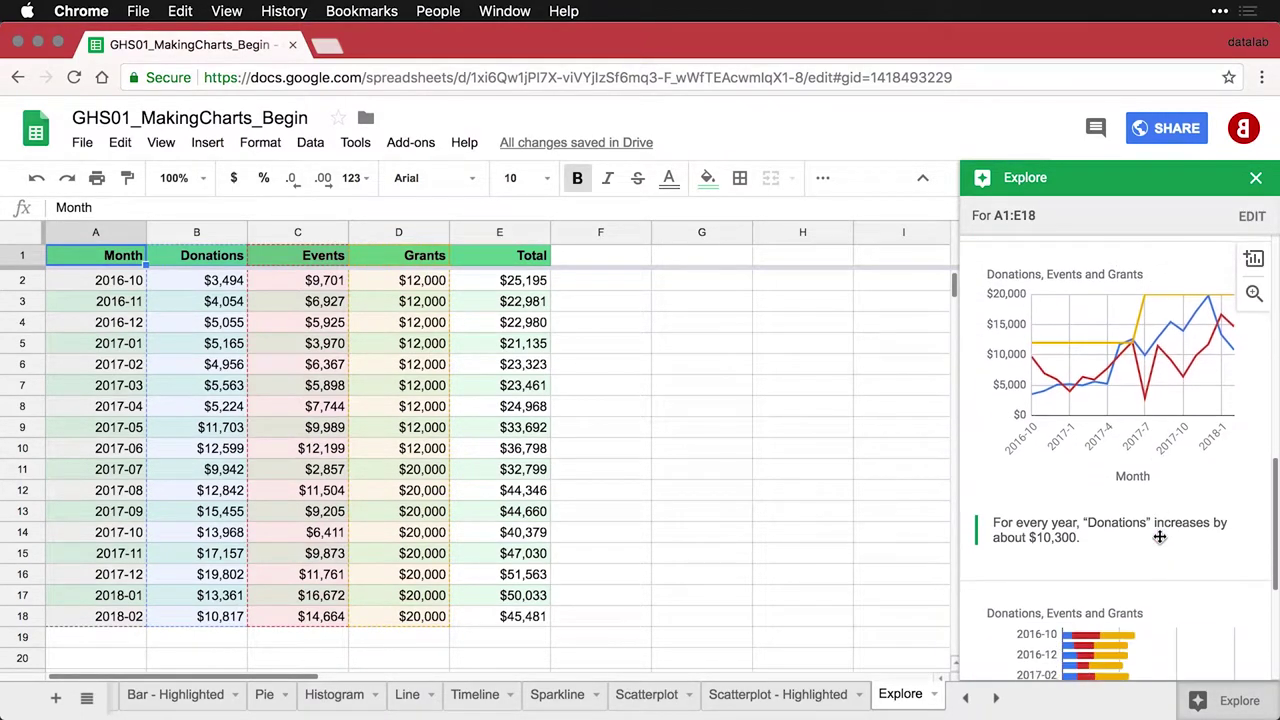
scroll(1159, 537, "down", 3)
scroll(1159, 536, "up", 2)
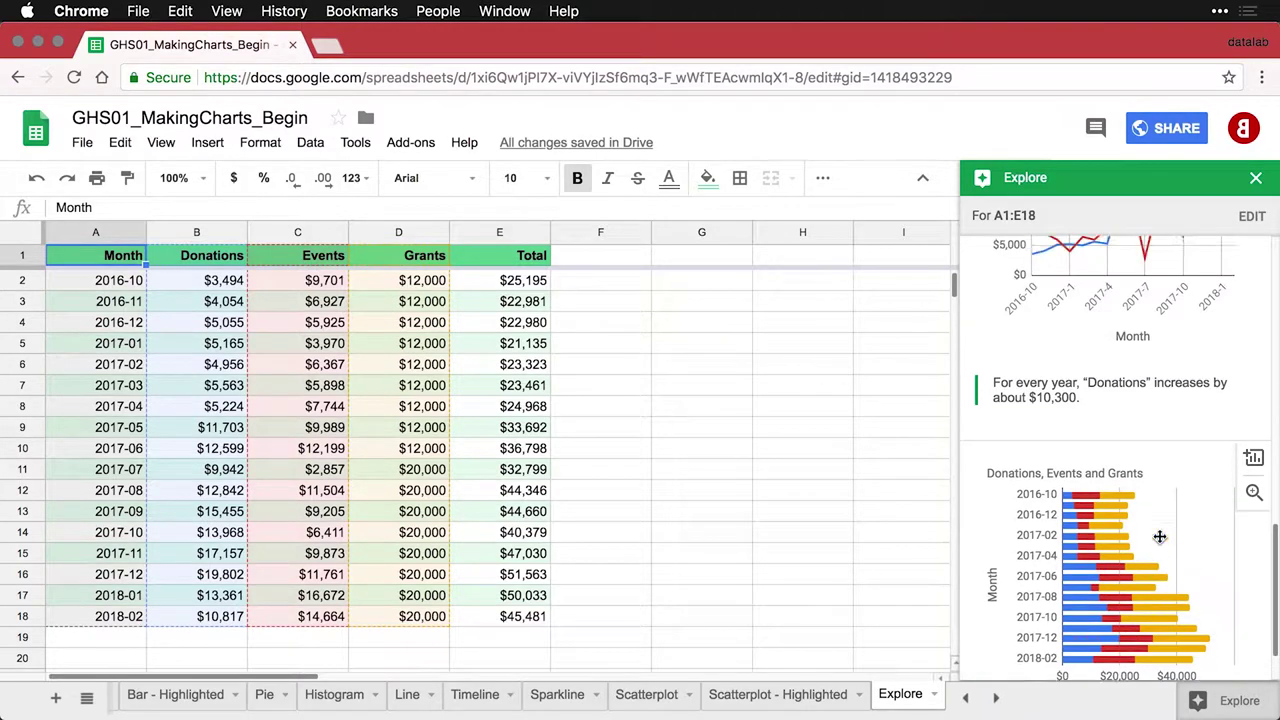
scroll(1159, 536, "up", 3)
scroll(1159, 536, "up", 1)
scroll(1159, 537, "up", 2)
scroll(1159, 537, "up", 1)
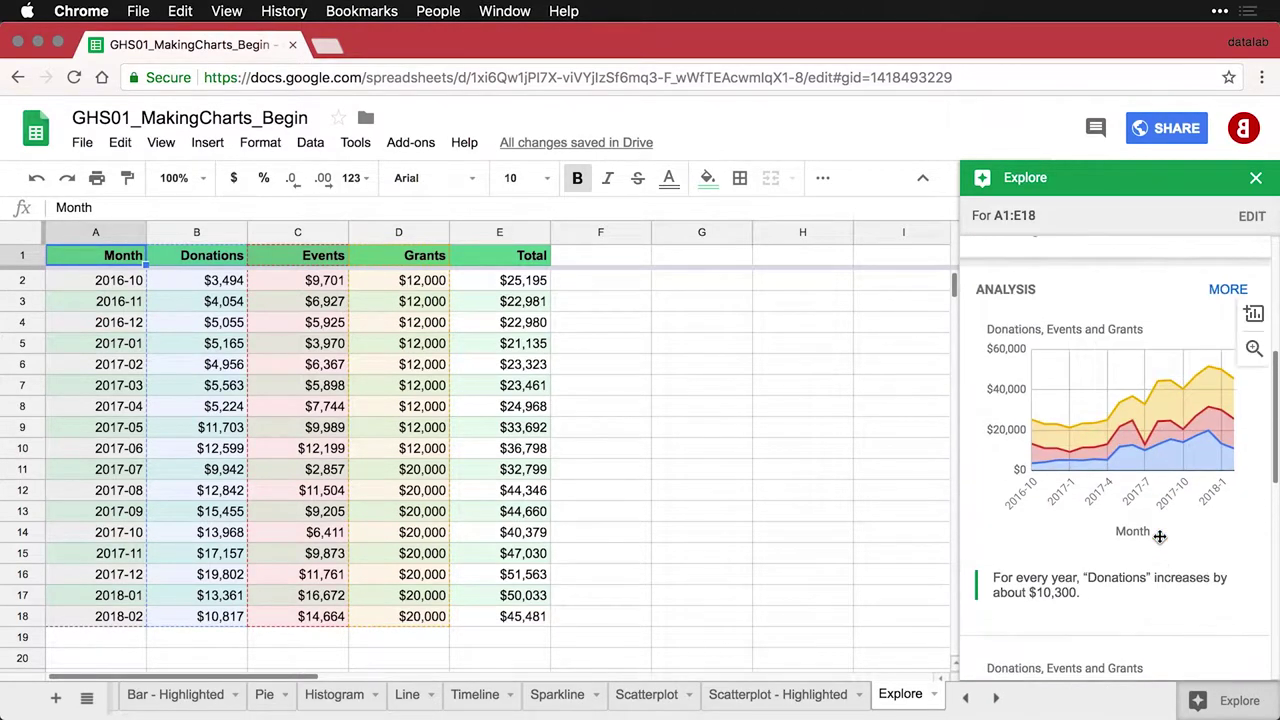
scroll(1159, 537, "up", 1)
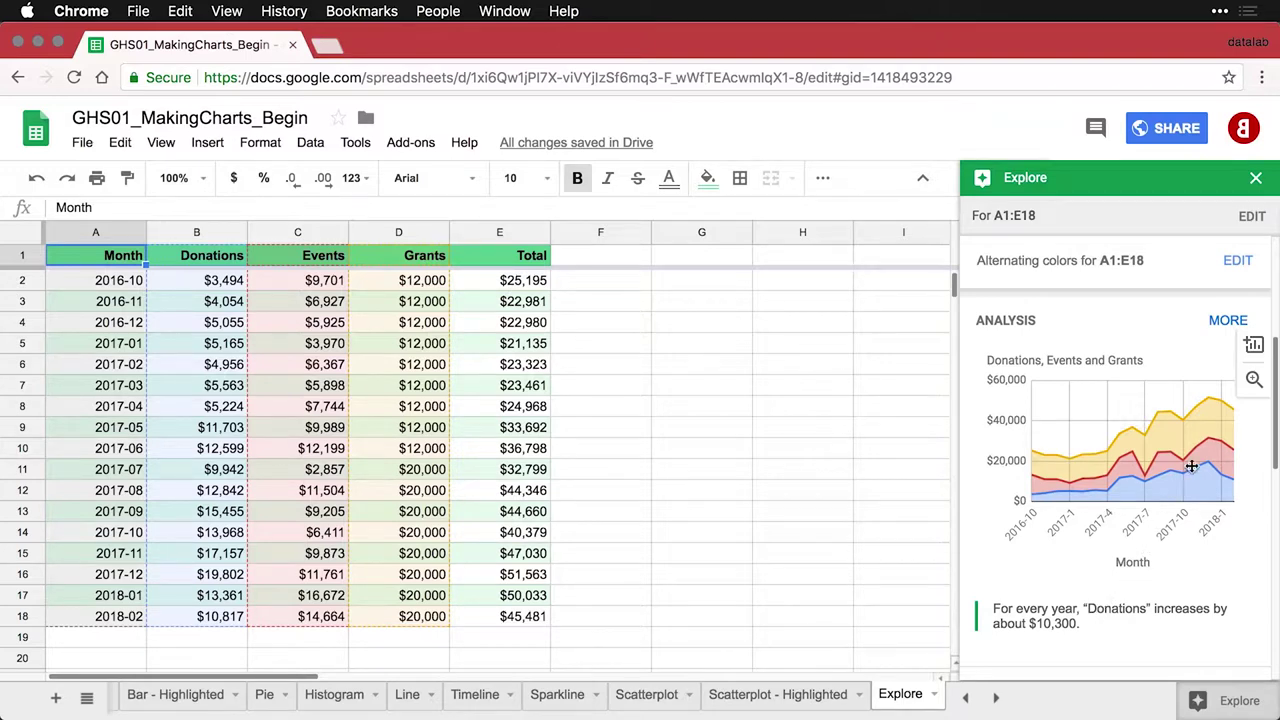
- Insert Explore's stacked area chart of monthly Donations, Events and Grants, placed over columns F–I
left_click(1255, 384)
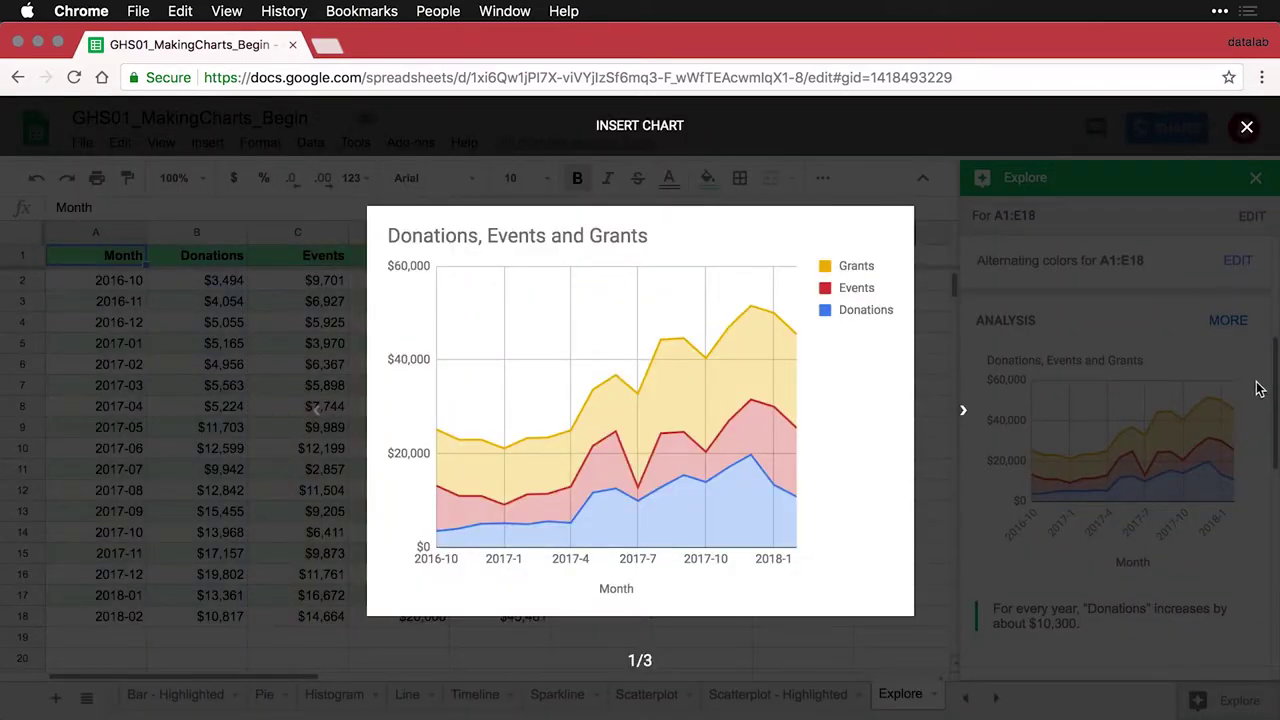
key("Escape")
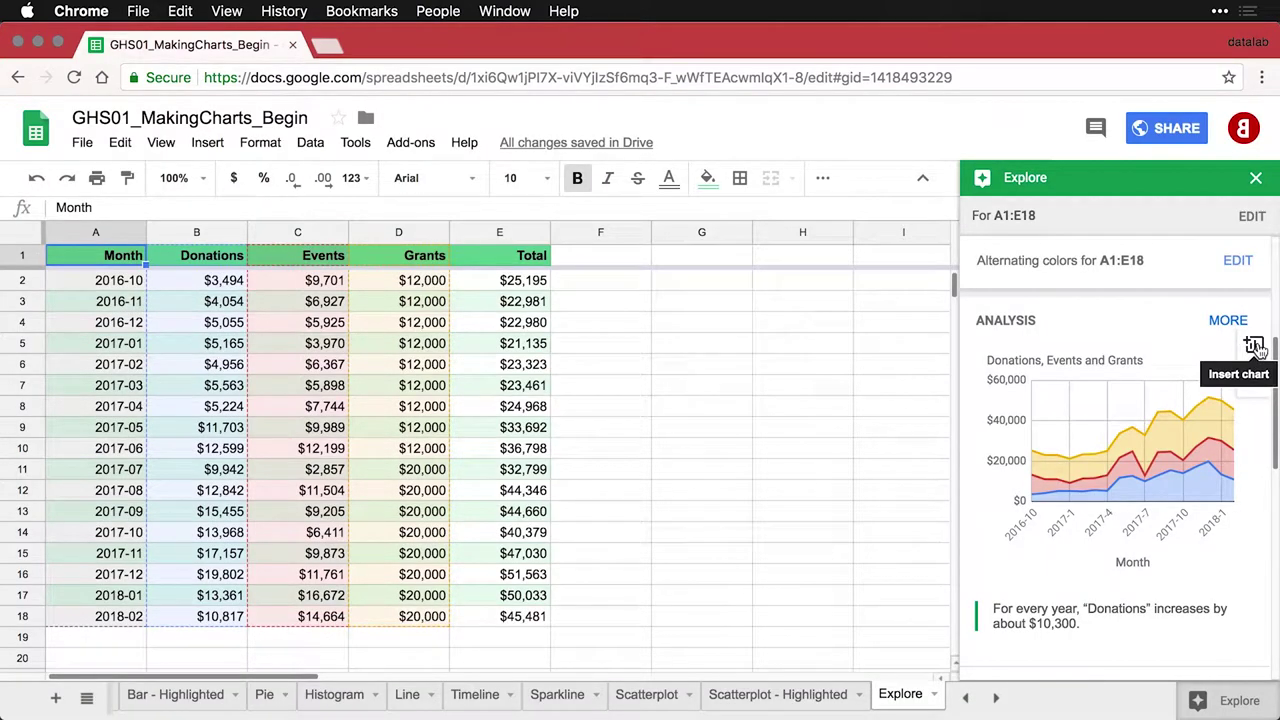
left_click(1255, 346)
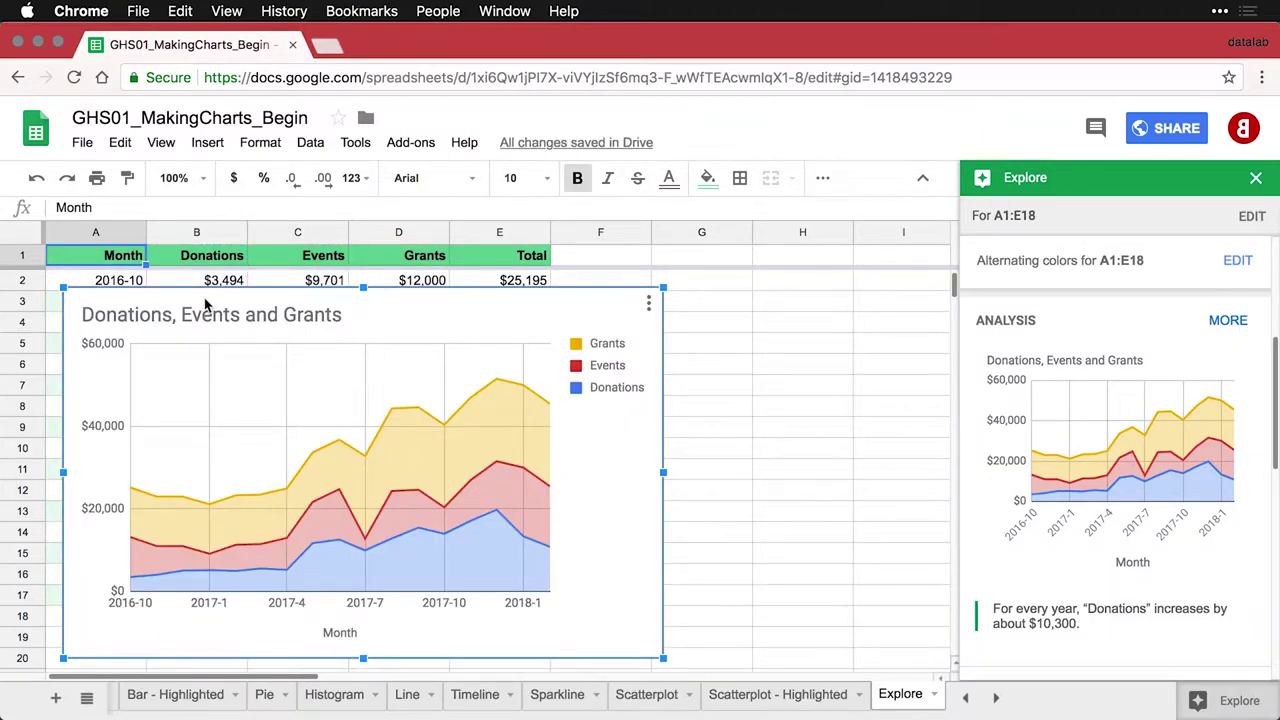
left_click_drag(205, 303, 703, 299)
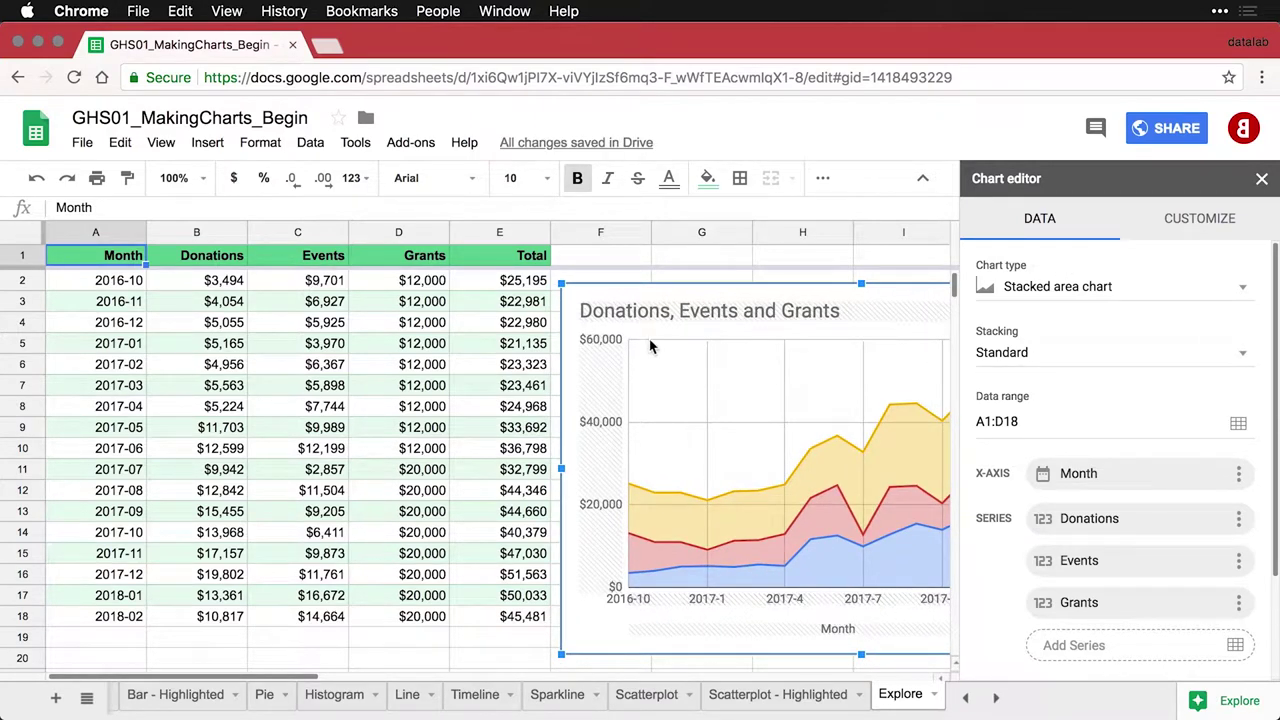
- Deselect the chart via cell F1 and browse Explore's stacked bar chart and December 2017 peak insight
left_click(590, 258)
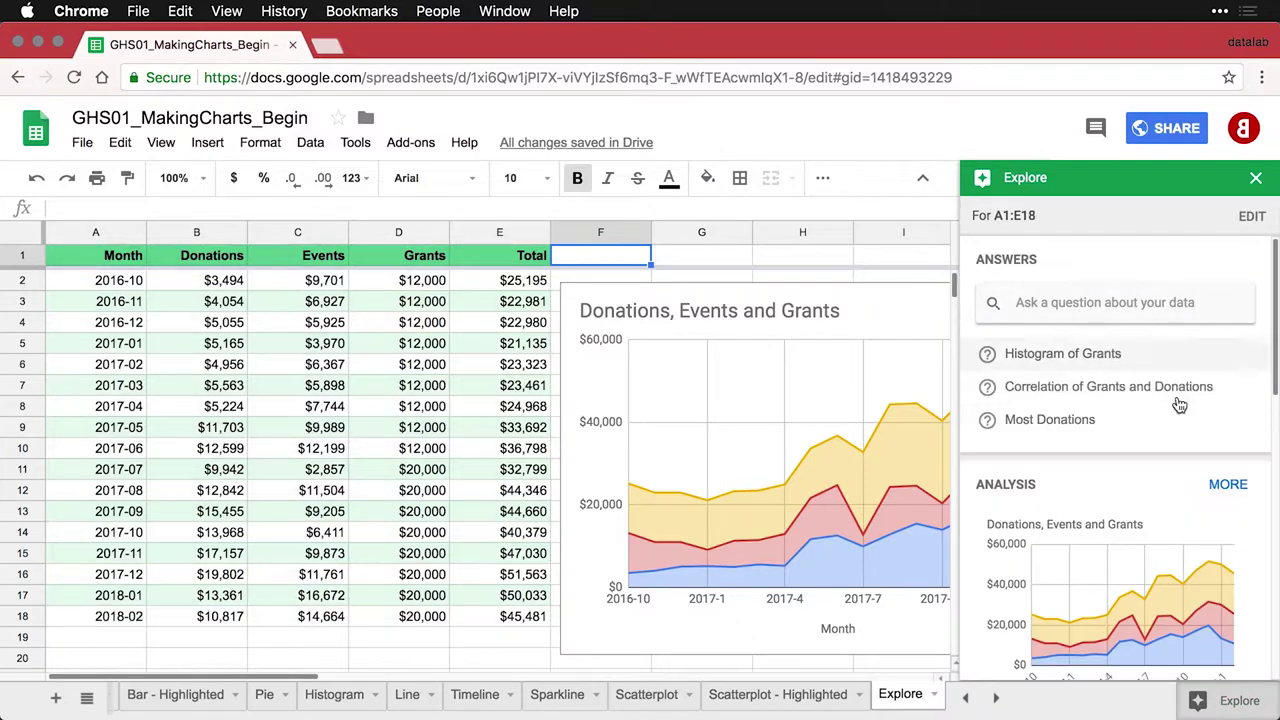
scroll(1183, 469, "down", 1)
scroll(1183, 469, "down", 3)
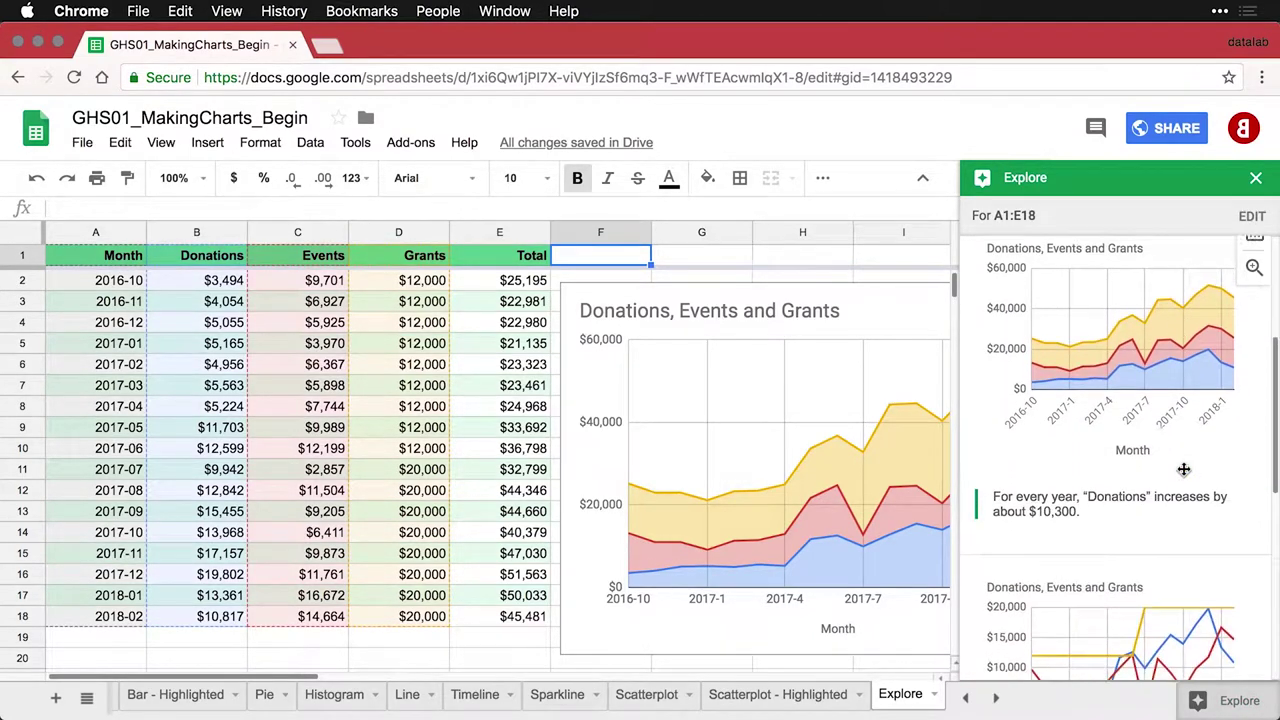
scroll(1183, 469, "down", 2)
scroll(1183, 469, "down", 2)
scroll(1183, 469, "down", 2)
scroll(1183, 469, "down", 1)
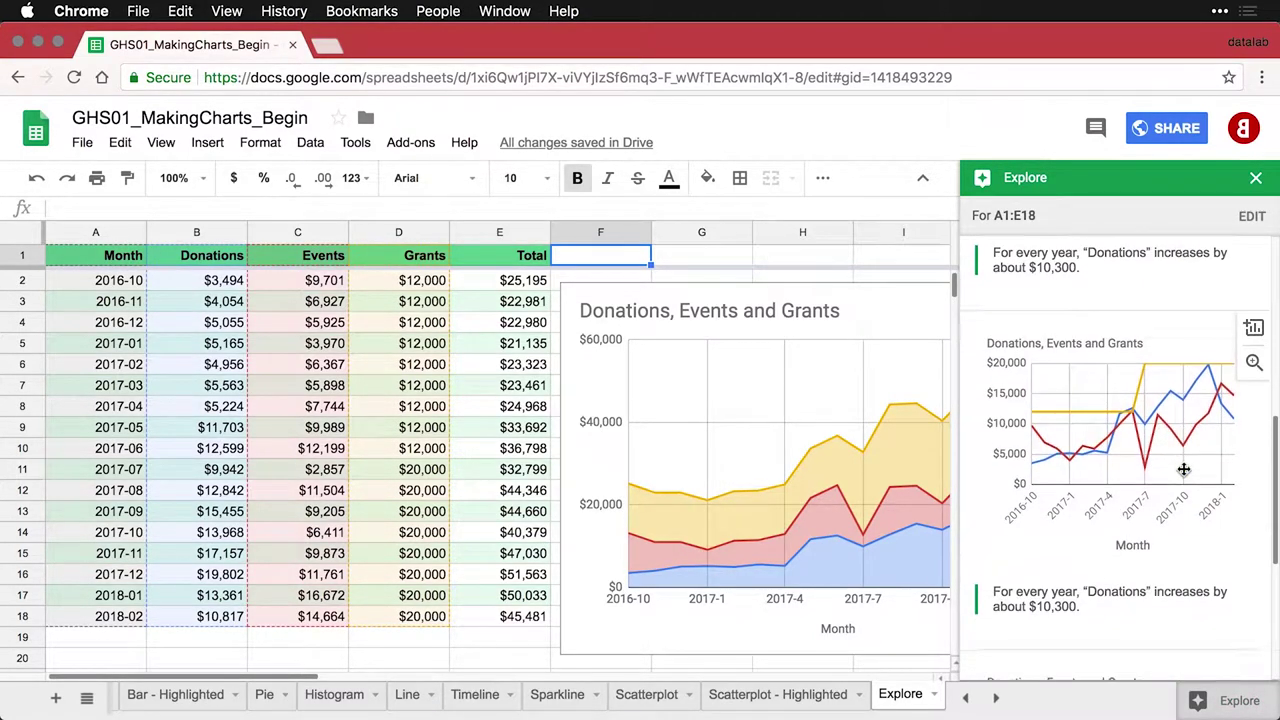
scroll(1183, 469, "down", 1)
scroll(1183, 469, "down", 2)
scroll(1183, 469, "down", 2)
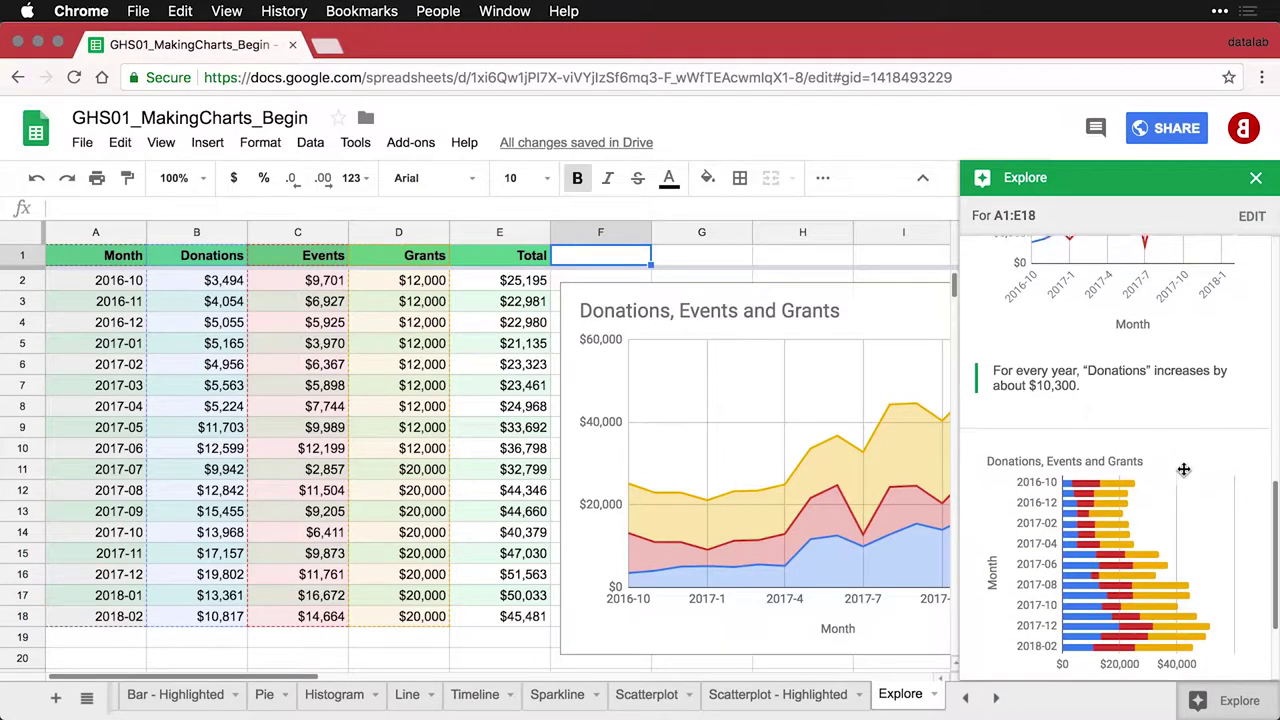
scroll(1183, 469, "down", 2)
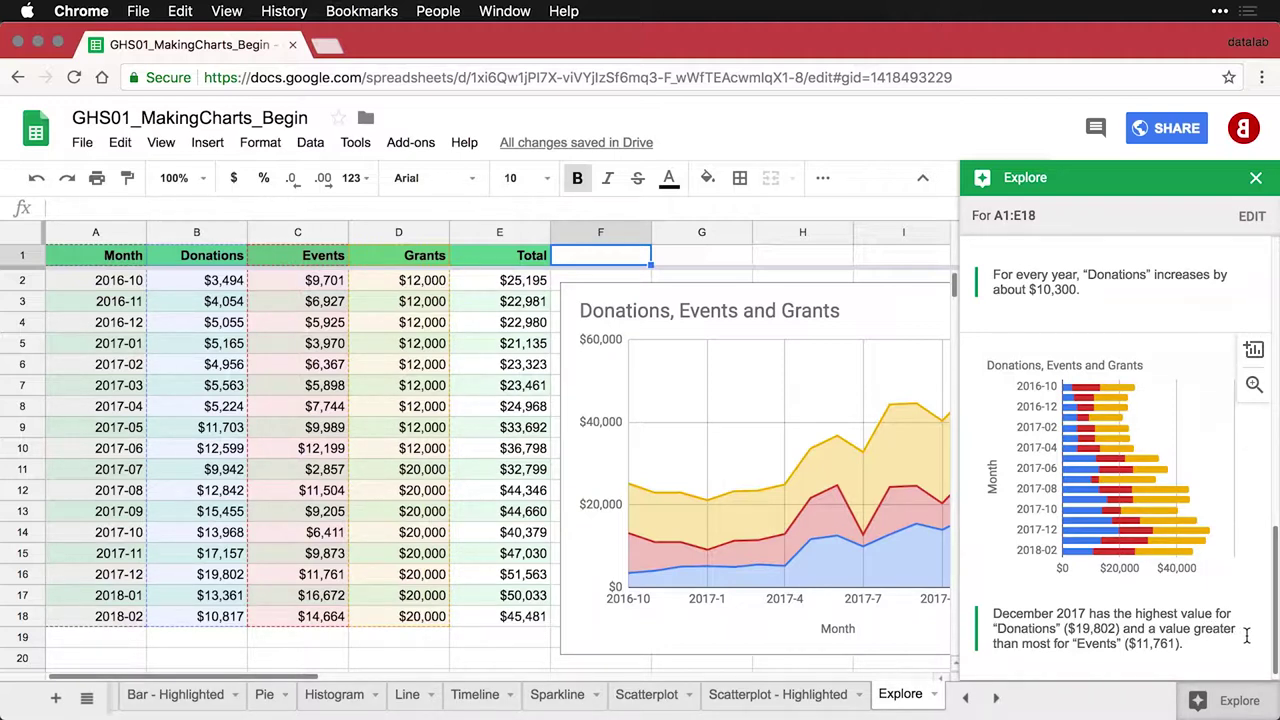
scroll(1247, 636, "down", 1)
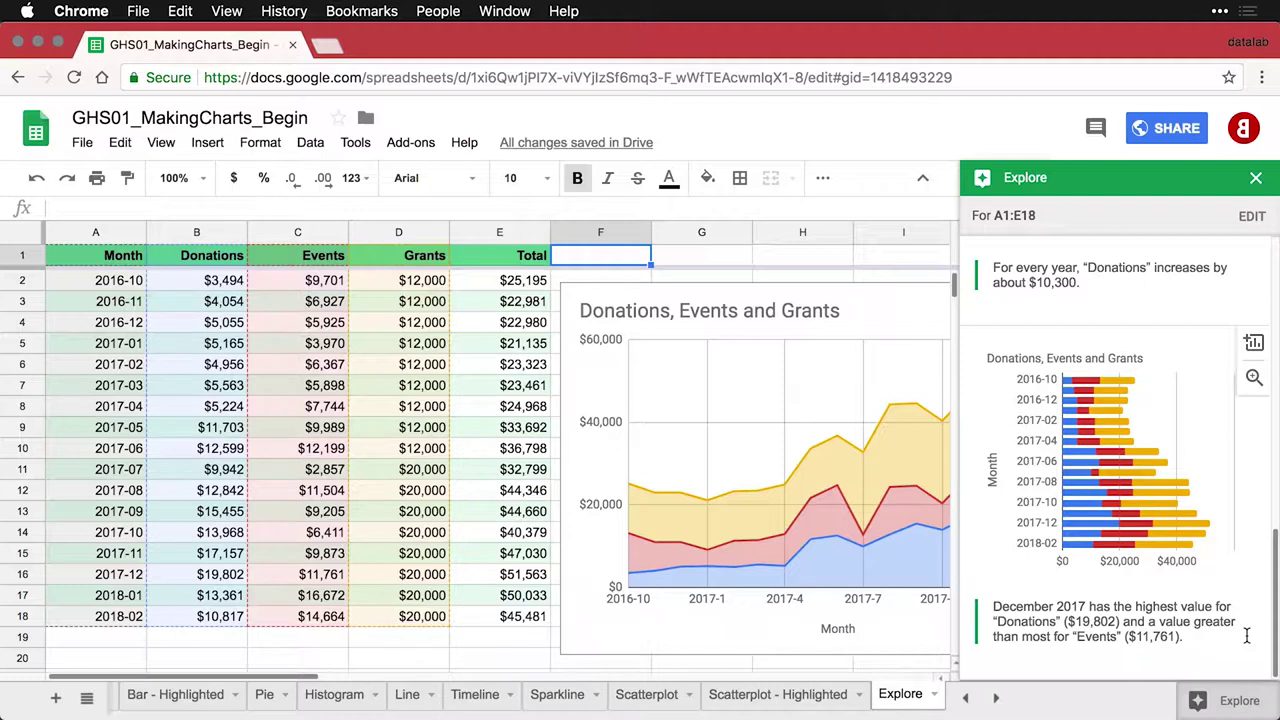
scroll(1247, 636, "up", 2)
scroll(1247, 636, "up", 1)
scroll(1247, 636, "up", 1)
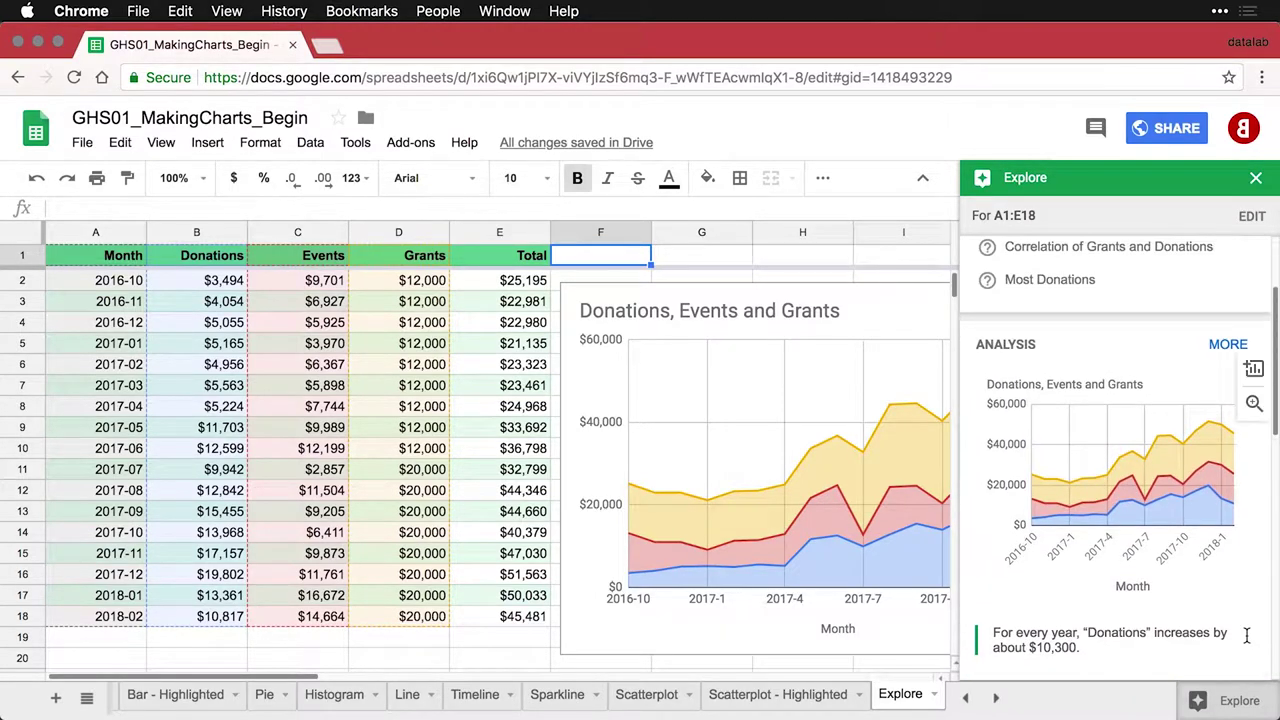
- Expand the full Analysis list and scroll down to the 2016-10 lowest-Donations insight and trend charts
left_click(1222, 348)
scroll(1139, 493, "down", 1)
scroll(1139, 493, "down", 4)
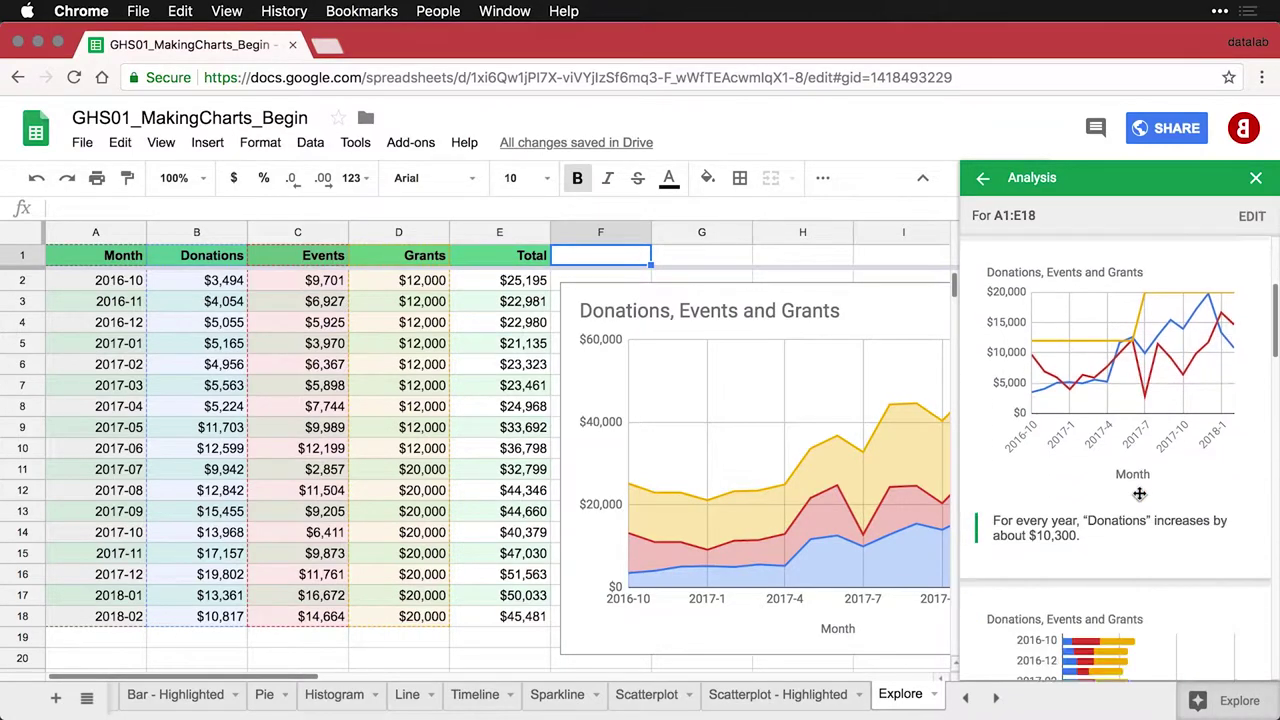
scroll(1139, 493, "down", 1)
scroll(1139, 493, "down", 2)
scroll(1139, 493, "down", 2)
scroll(1139, 493, "down", 1)
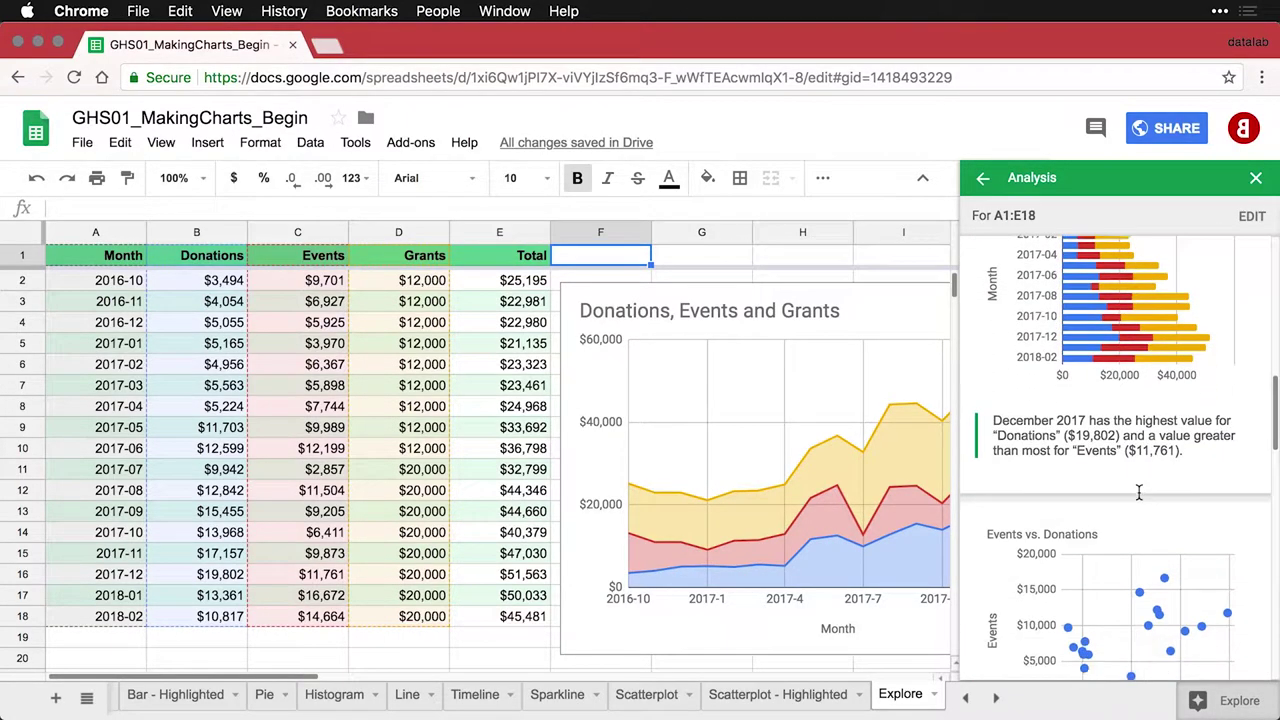
scroll(1139, 493, "down", 1)
scroll(1139, 493, "down", 2)
scroll(1139, 493, "down", 1)
scroll(1139, 493, "down", 2)
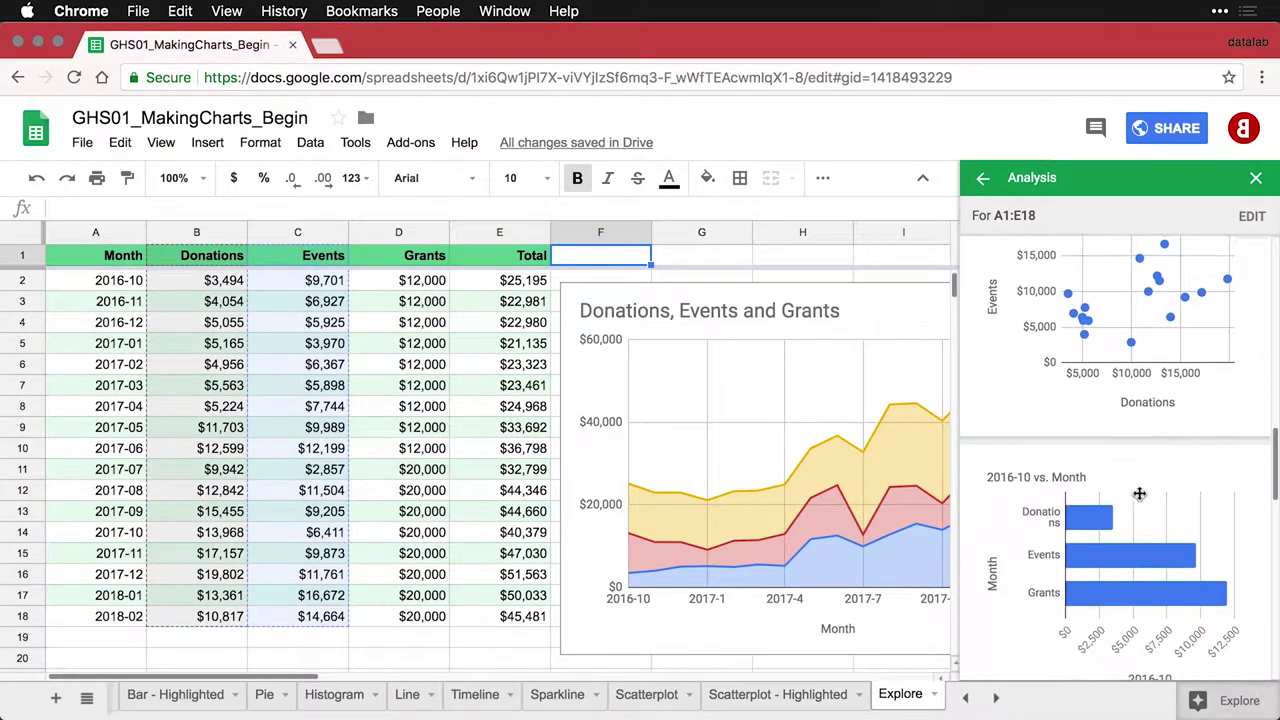
scroll(1139, 493, "down", 2)
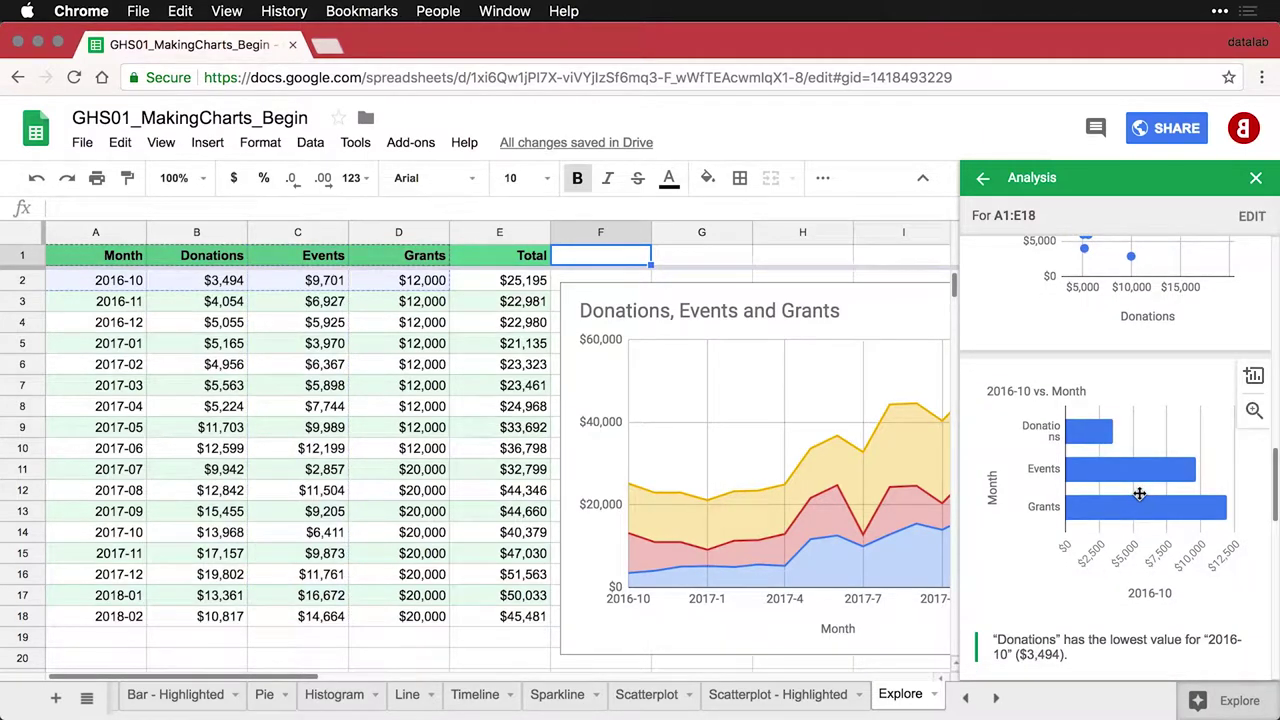
scroll(1139, 493, "down", 2)
scroll(1139, 493, "down", 2)
scroll(1139, 493, "down", 1)
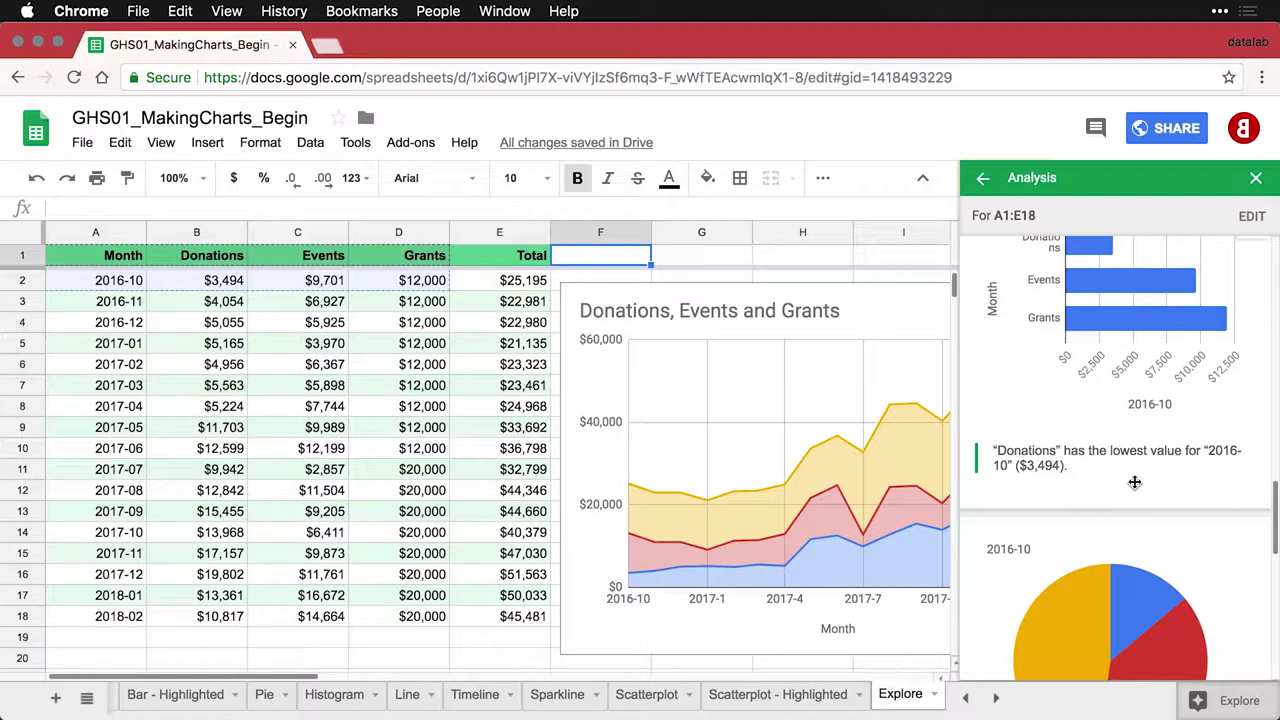
scroll(1135, 482, "down", 4)
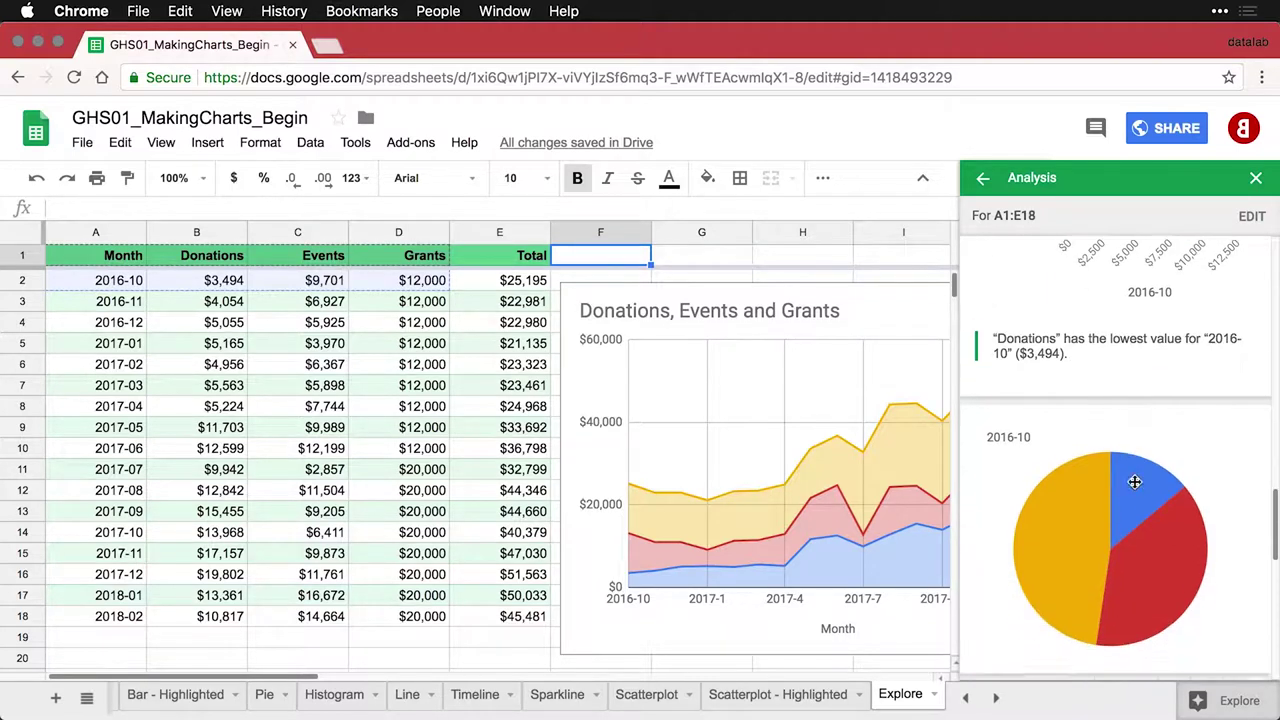
scroll(1135, 482, "down", 4)
scroll(1135, 482, "down", 3)
scroll(1135, 482, "down", 3)
scroll(1135, 482, "down", 2)
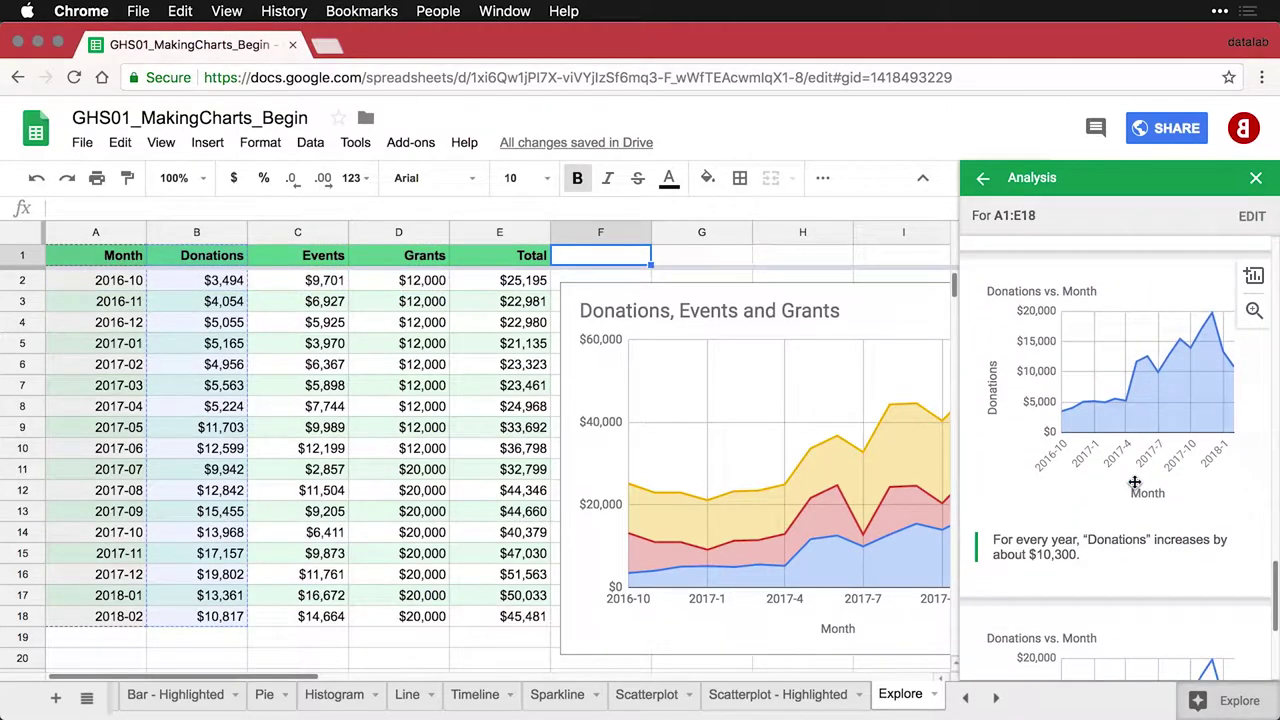
scroll(1135, 482, "down", 1)
scroll(1135, 482, "down", 2)
scroll(1135, 482, "down", 1)
scroll(1135, 482, "down", 1)
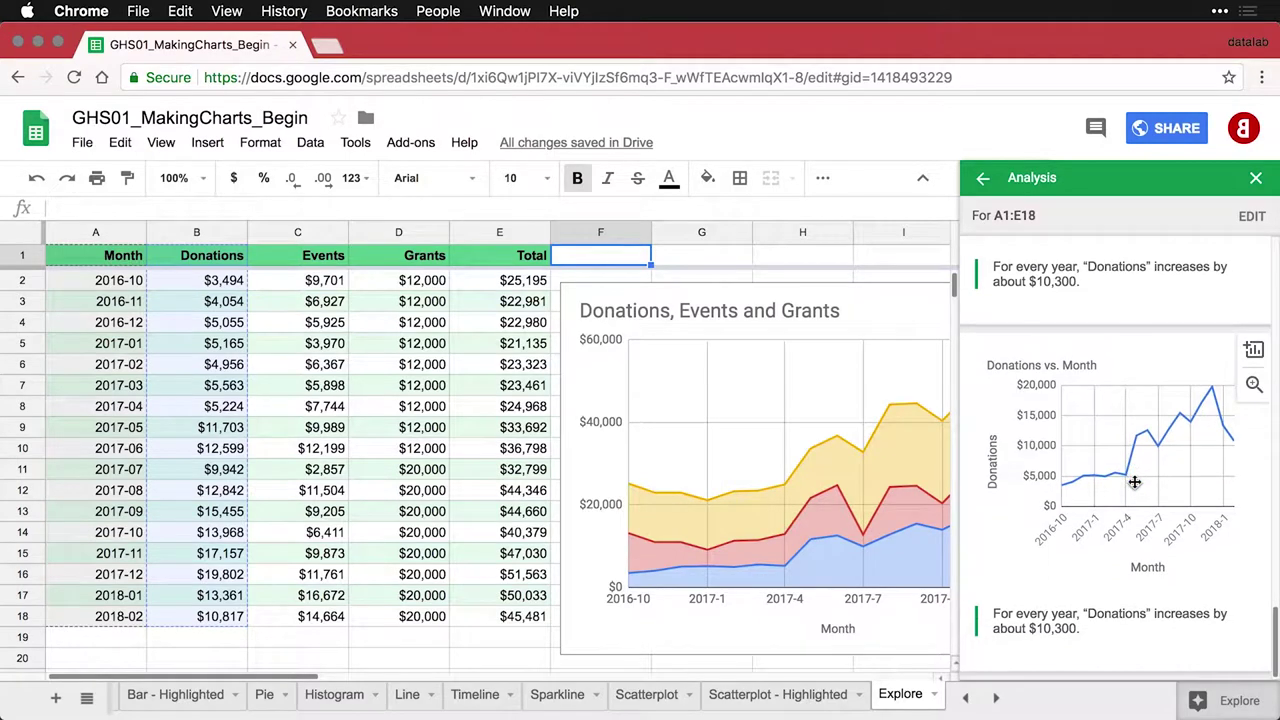